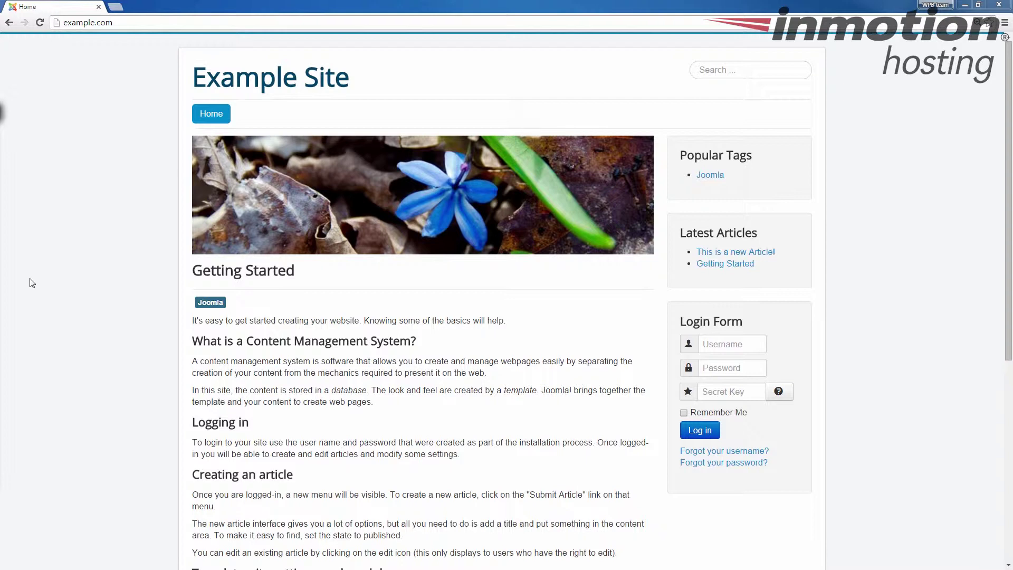
Step: Load the example.com/administrator login page from the address bar
click(140, 20)
click(154, 28)
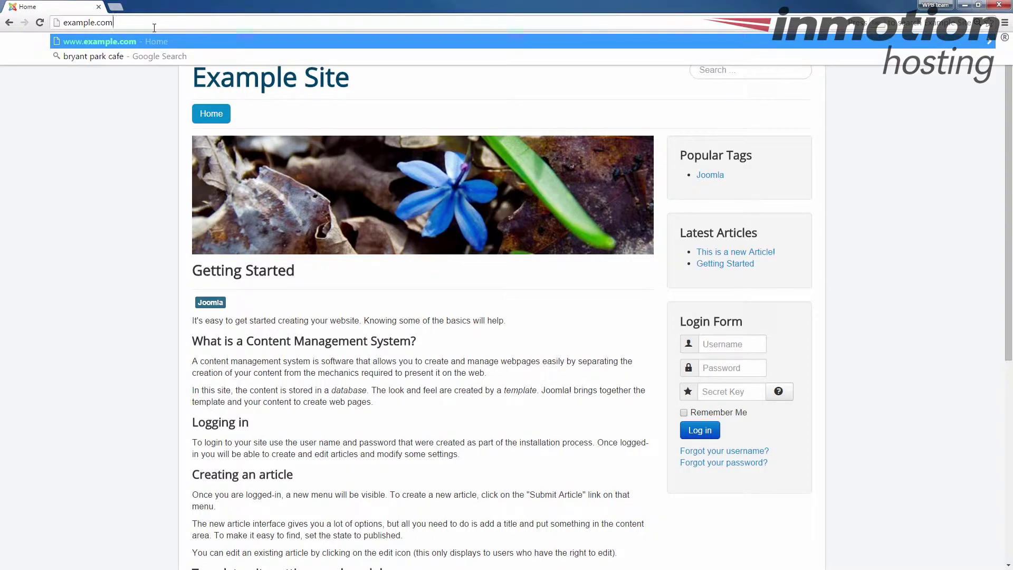
text(admin)
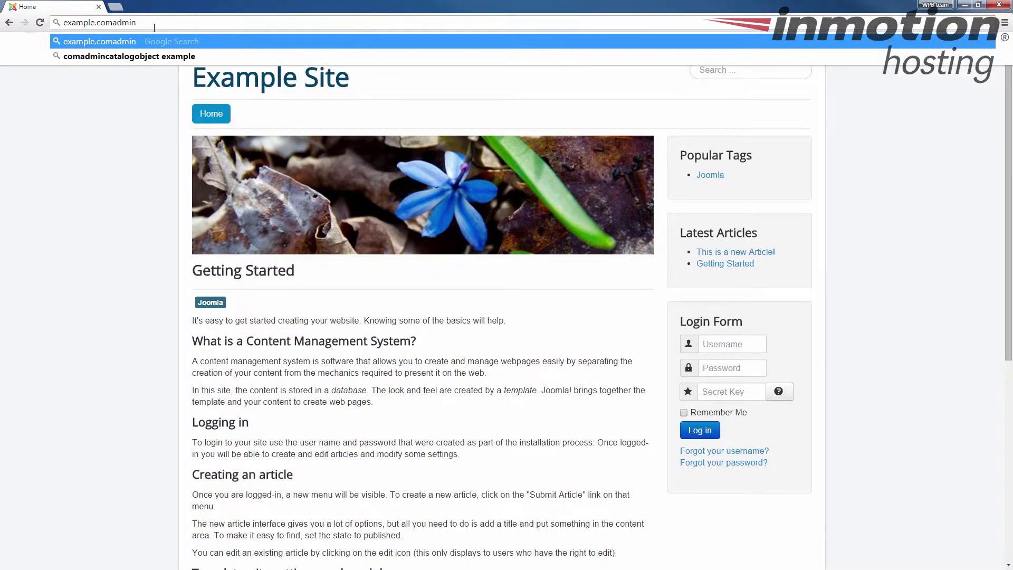
key(BackSpace)
key(BackSpace)
key(BackSpace)
key(BackSpace)
key(BackSpace)
text(/)
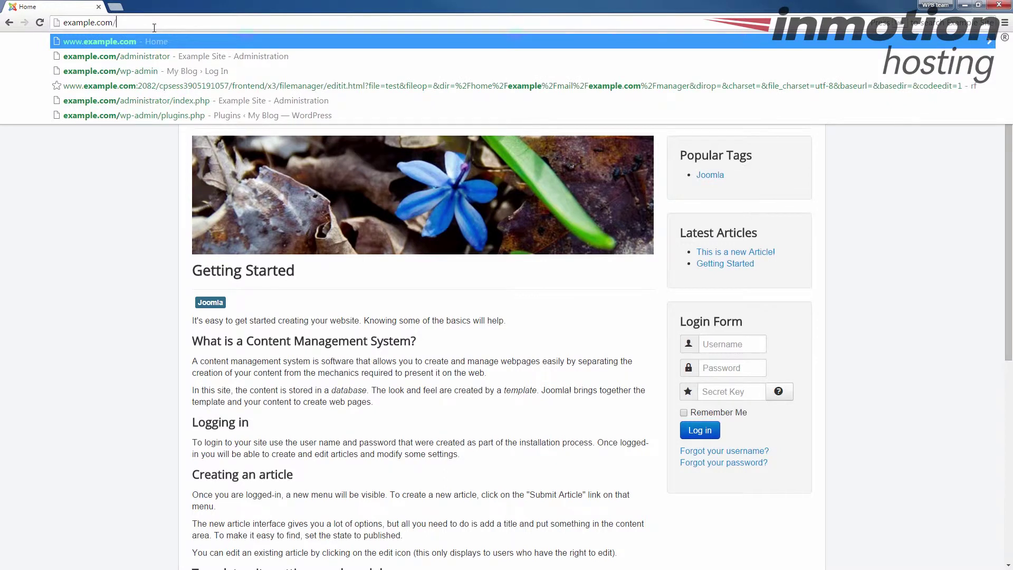
key(Down)
key(Return)
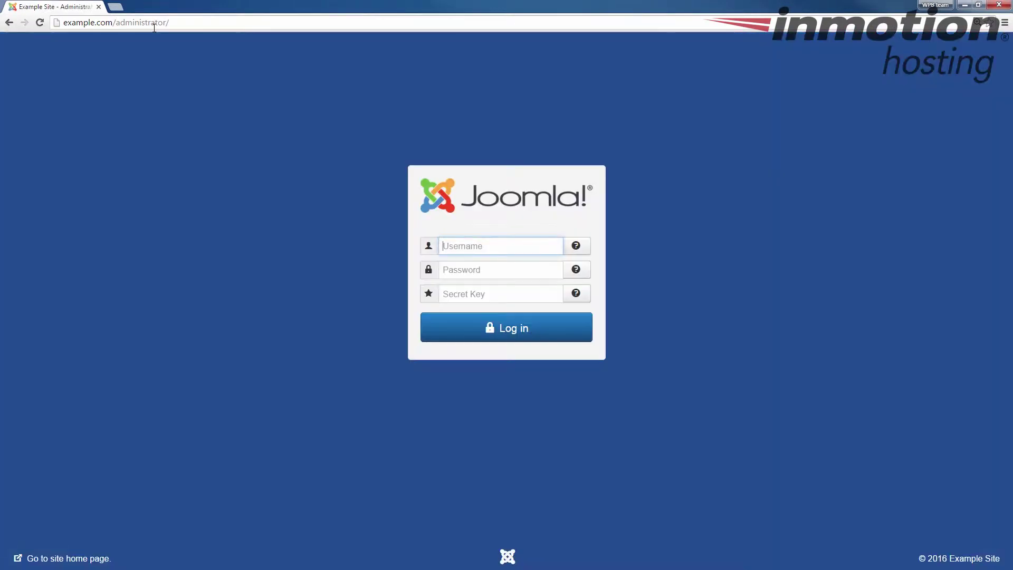
Step: Sign in with the administrator username and password to reach the Control Panel
text(admin)
key(Tab)
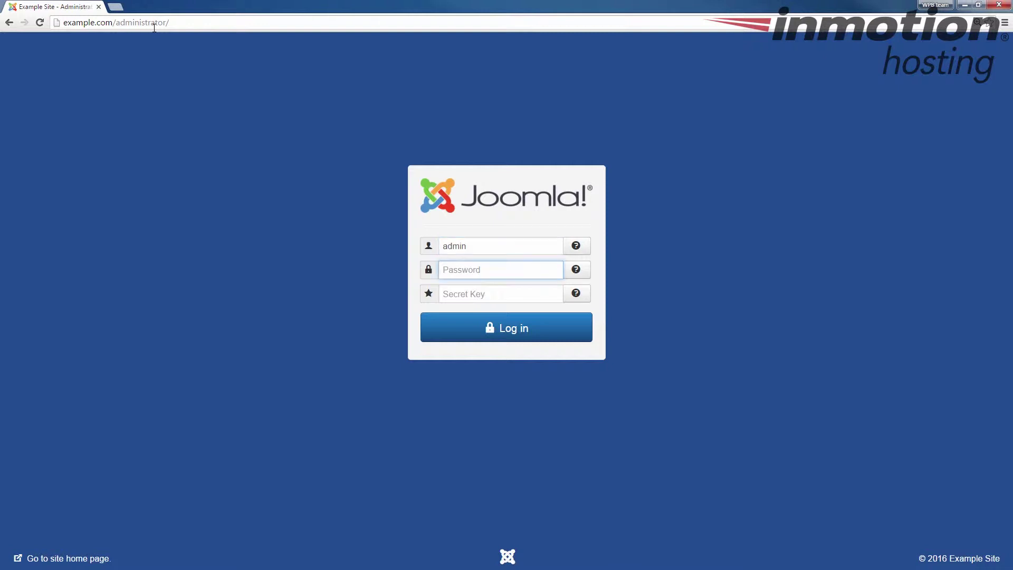
text(p)
key(Return)
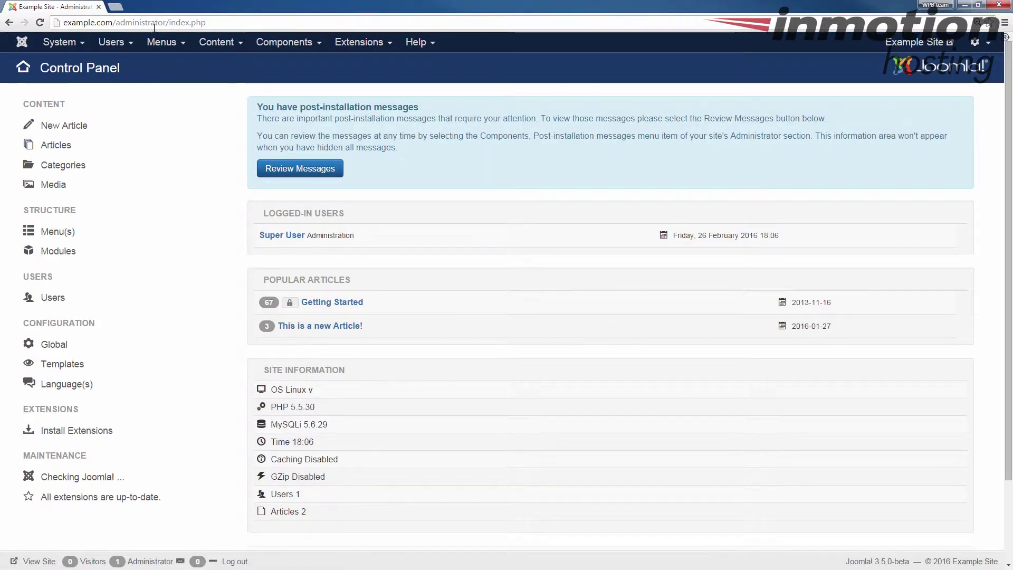
Step: Open the Articles: Categories list, holding only Uncategorised, and start a new category
click(215, 42)
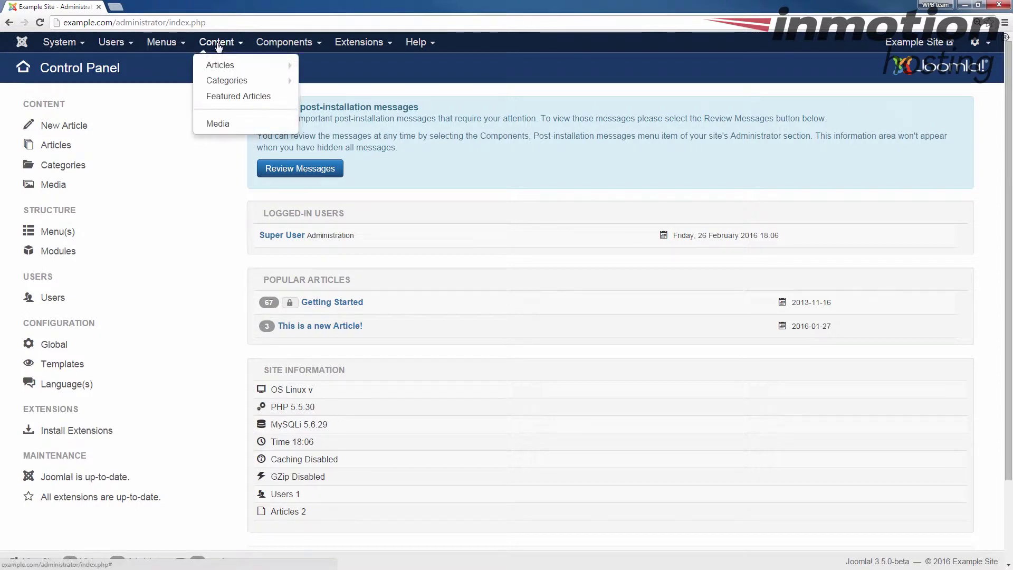
click(233, 85)
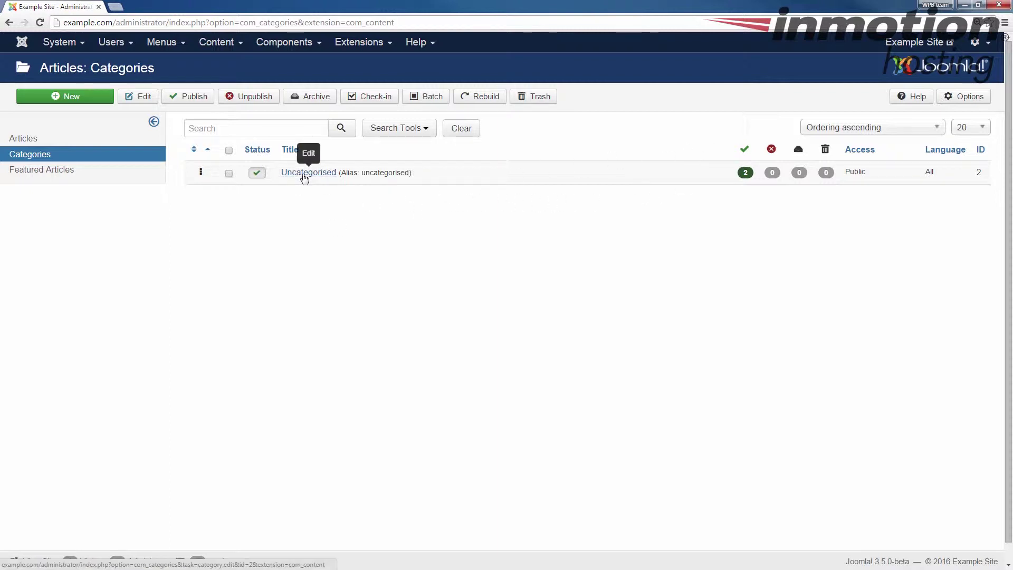
drag(425, 178, 280, 181)
click(297, 234)
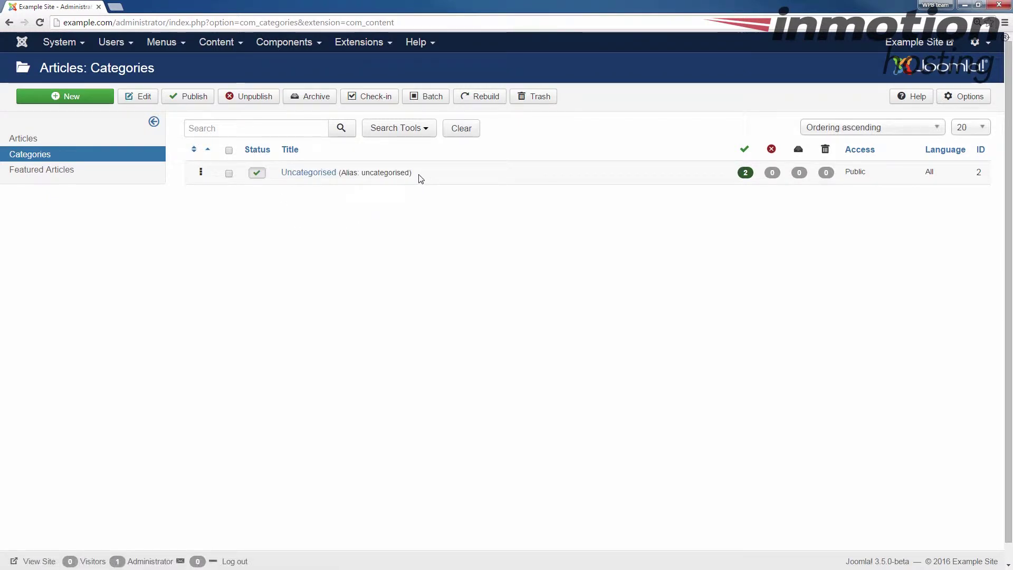
click(76, 99)
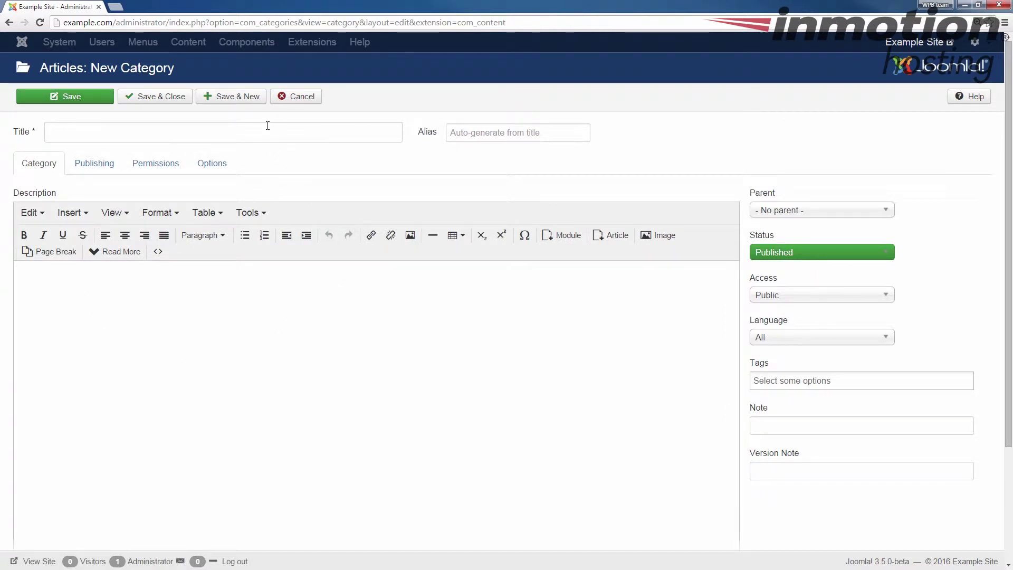
Step: Title the new category 'This is a new test Category' and give it the alias 'test'
click(252, 135)
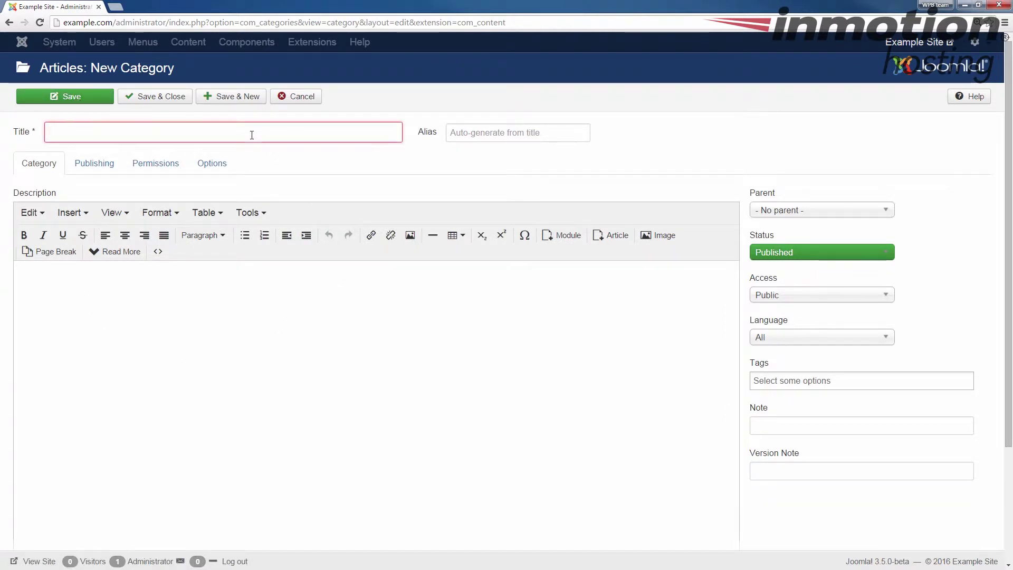
text(This is a )
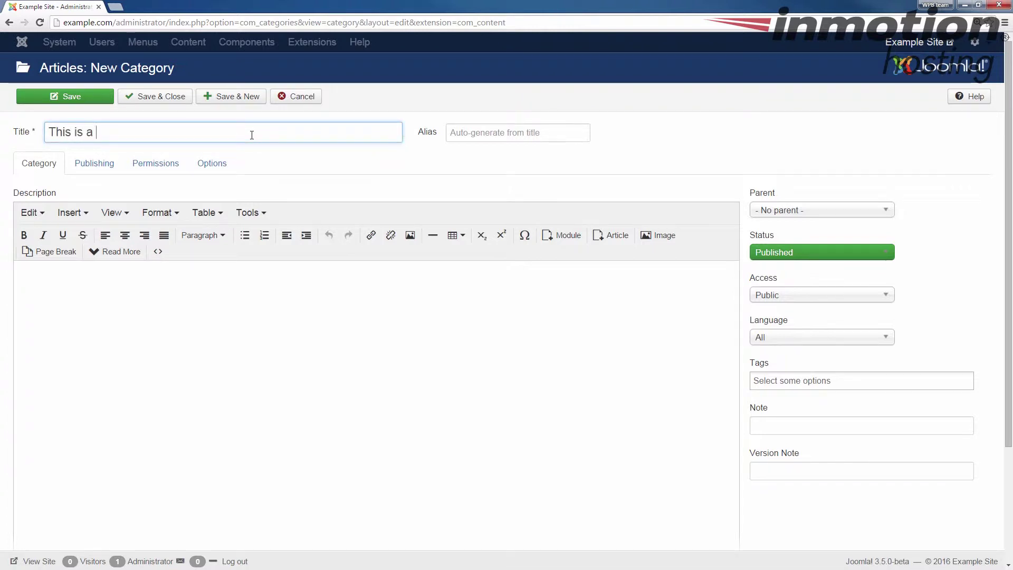
text(new test Category)
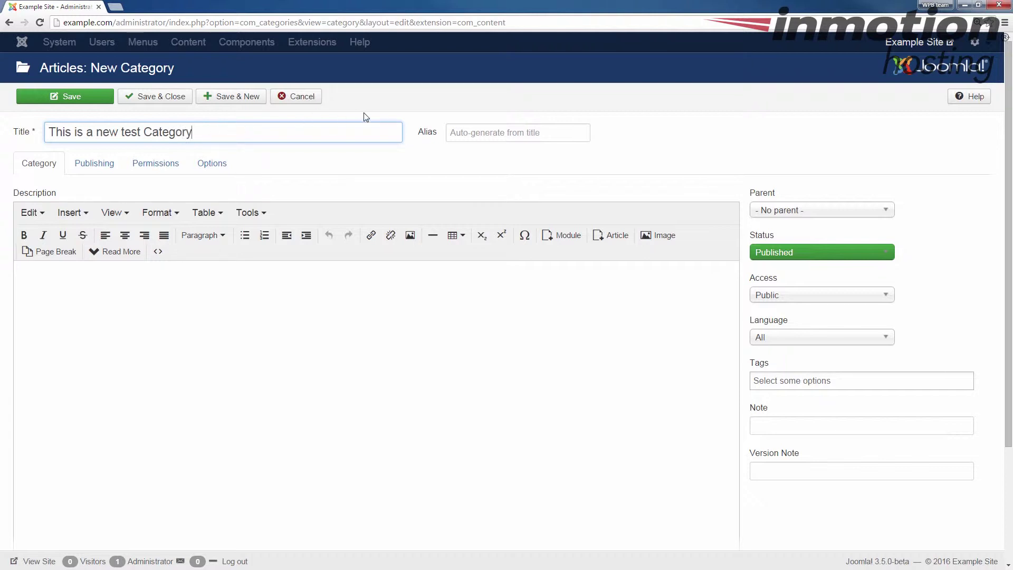
click(473, 128)
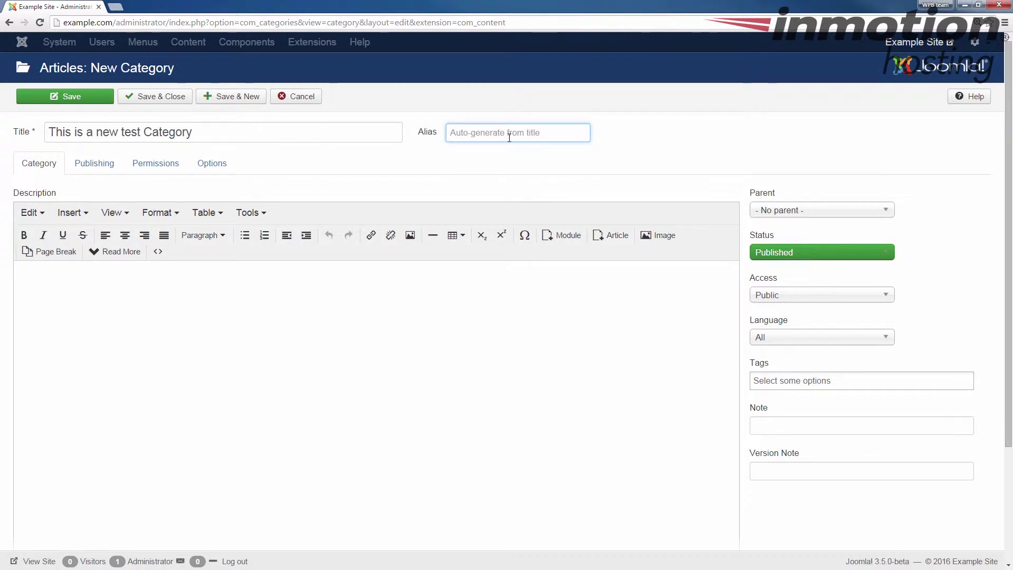
text(test)
click(121, 329)
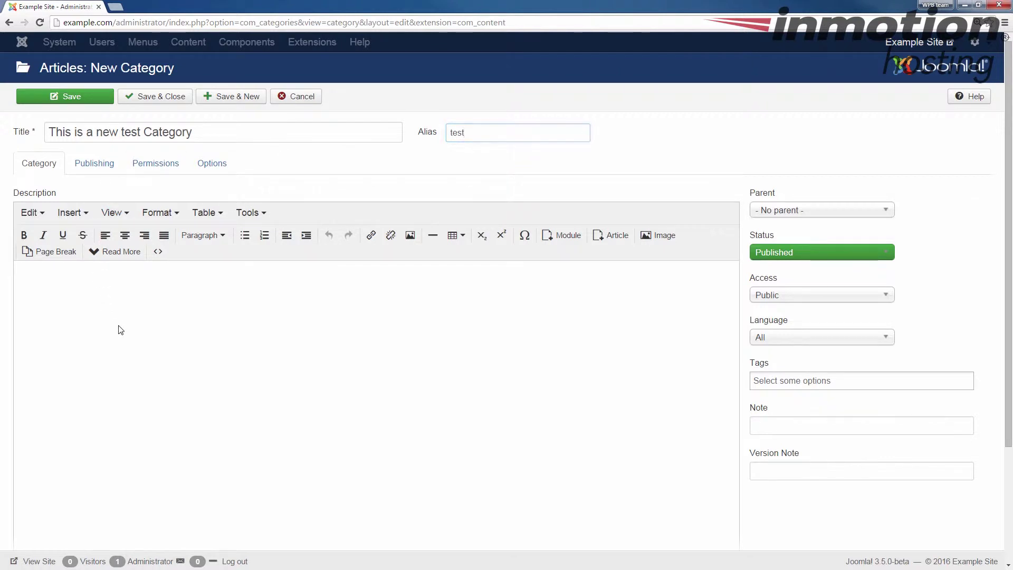
click(197, 310)
Step: Enter 'I am creating this category as a test!' as the category description
text(T)
text( am care)
text(ating )
text(this va)
text(tegory as a test!)
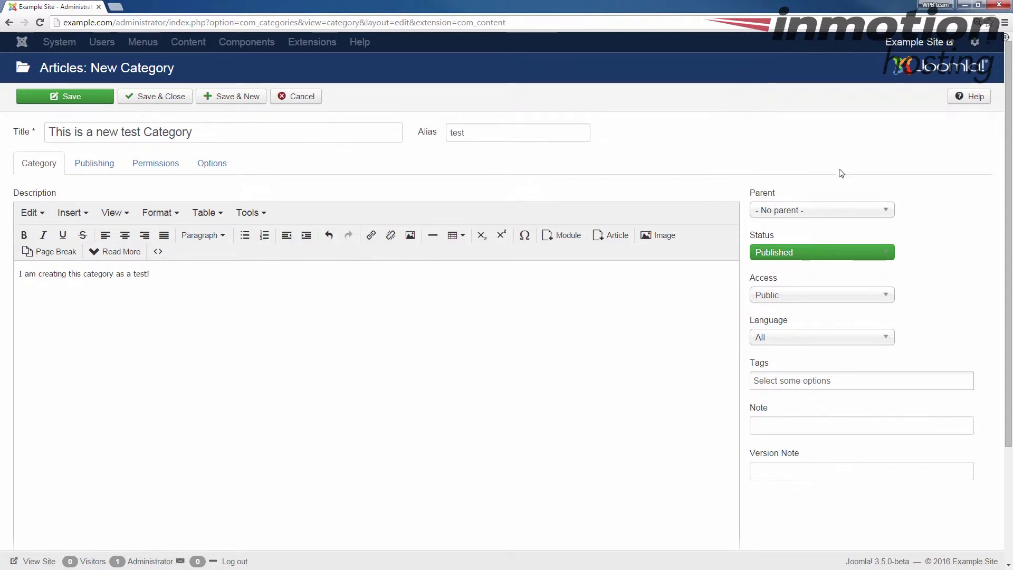
click(794, 213)
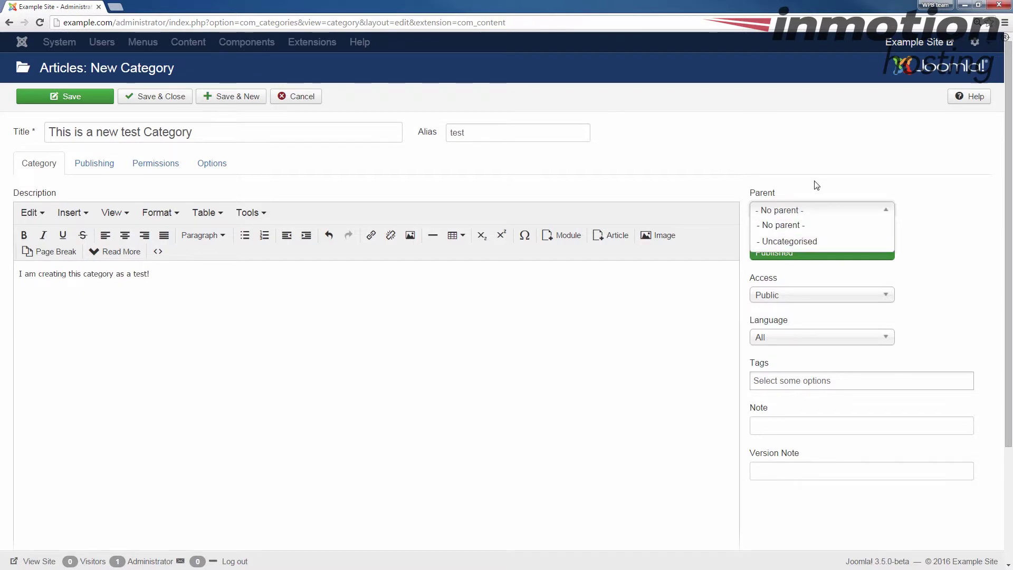
click(835, 226)
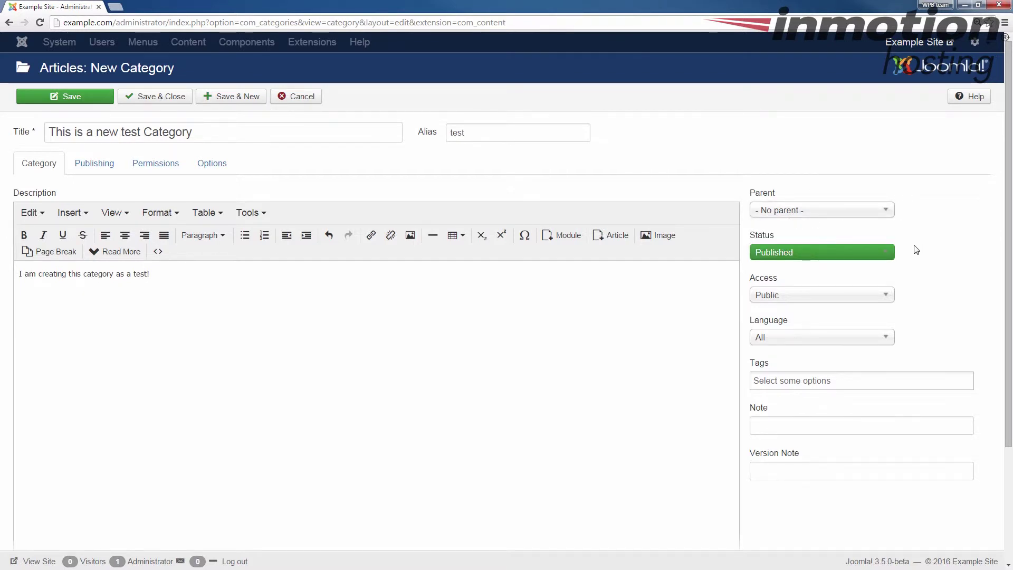
scroll(875, 224, down, 2)
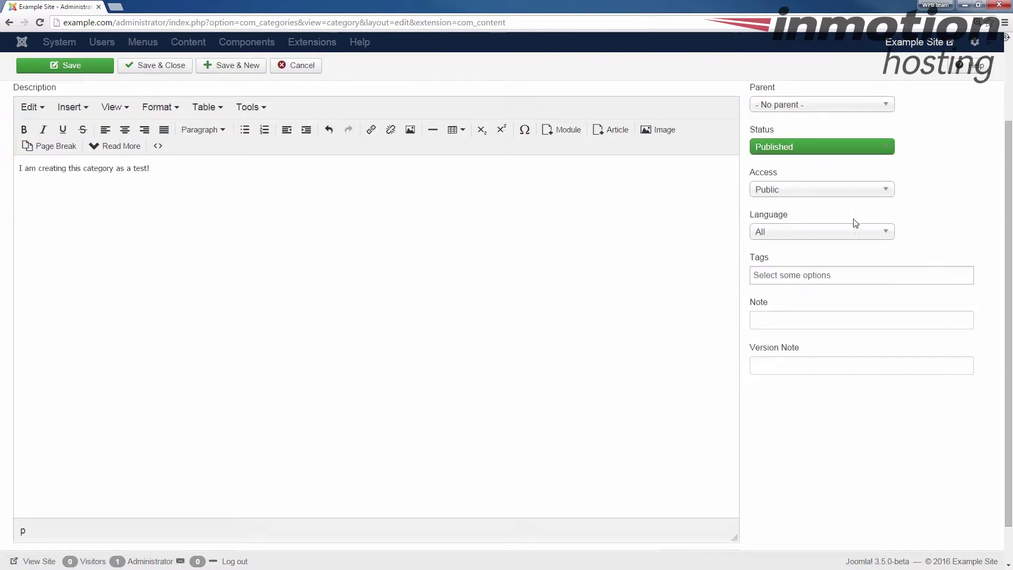
click(799, 151)
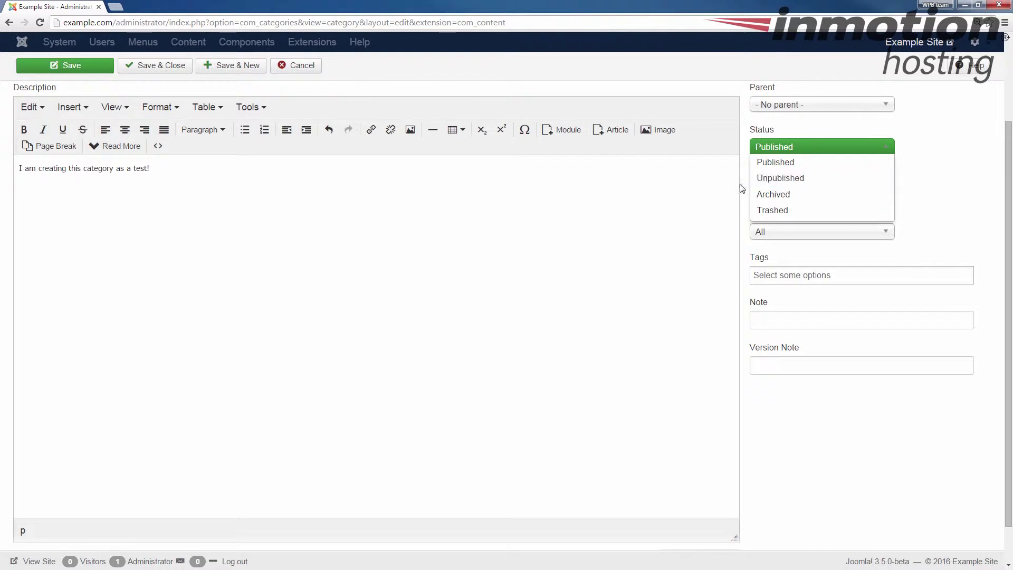
click(713, 191)
click(802, 148)
click(689, 208)
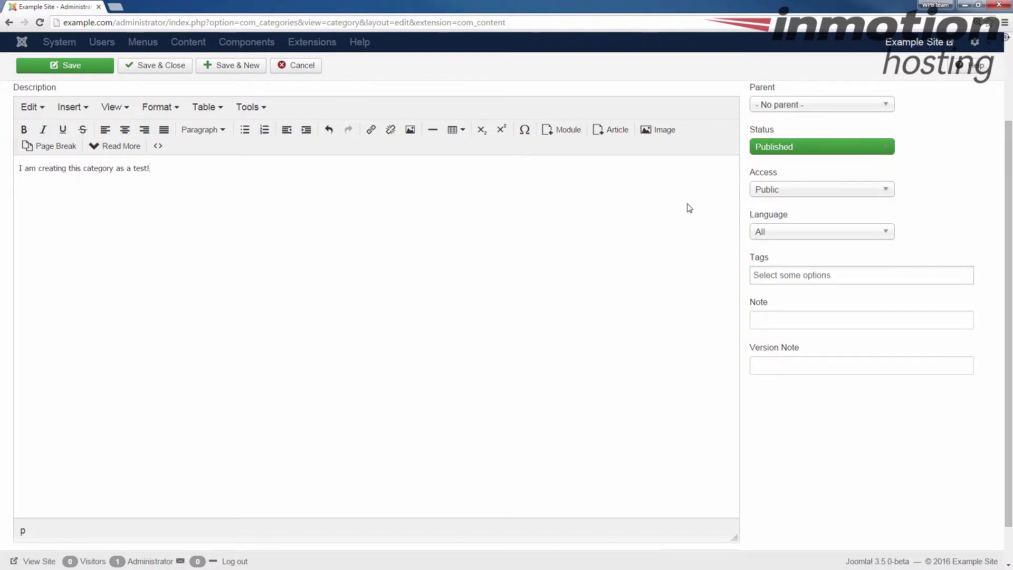
click(791, 190)
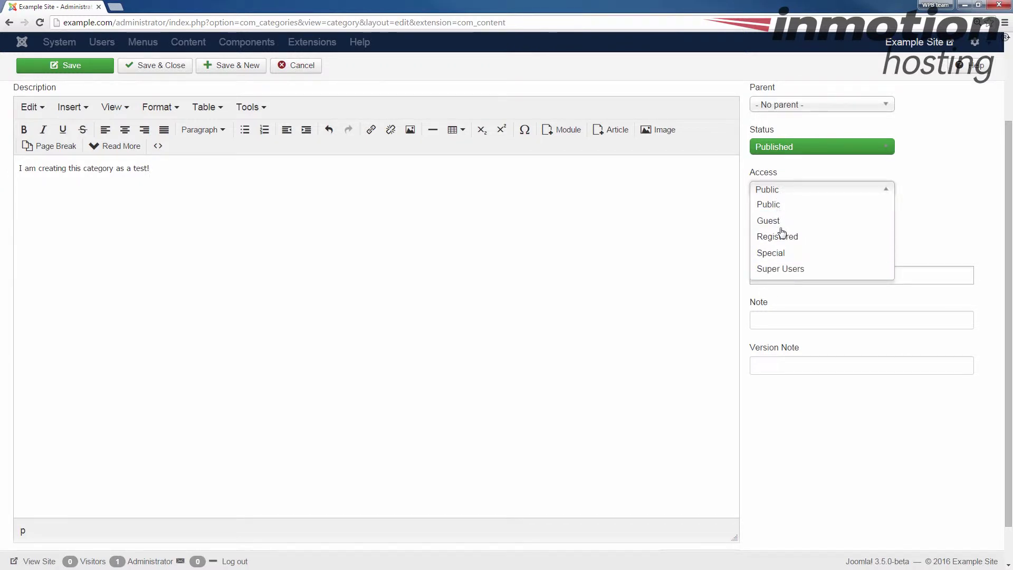
click(663, 204)
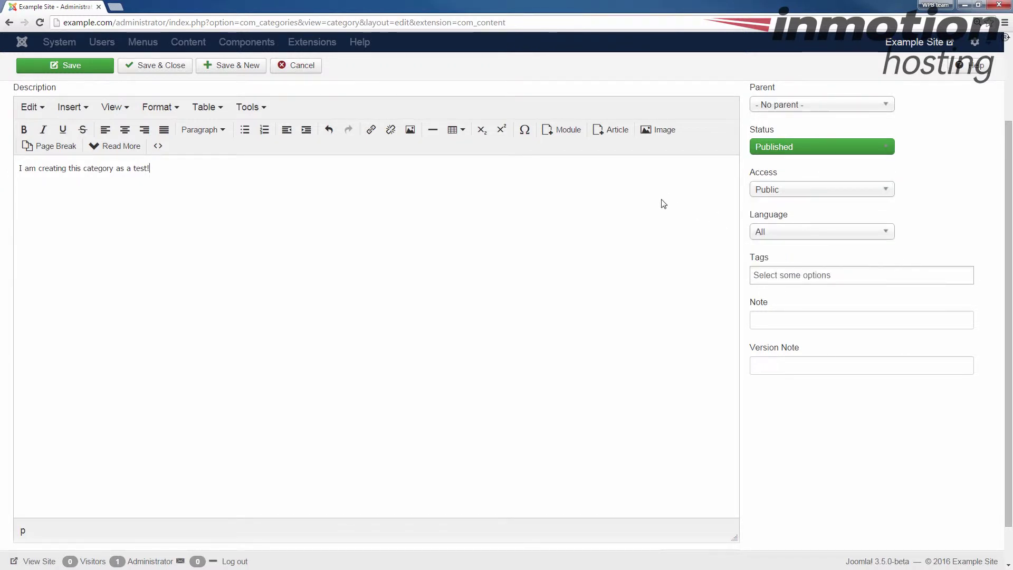
click(802, 235)
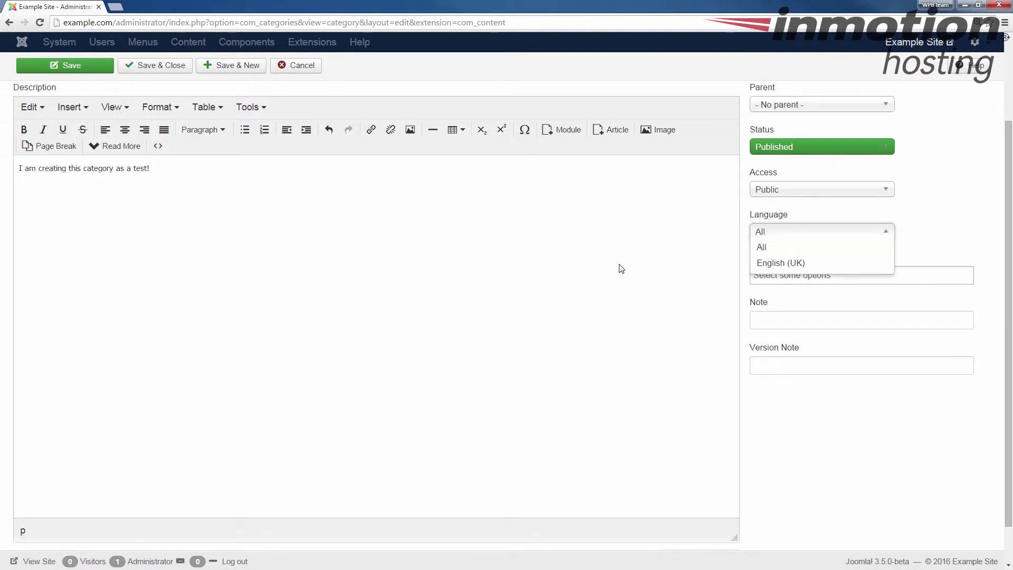
click(646, 268)
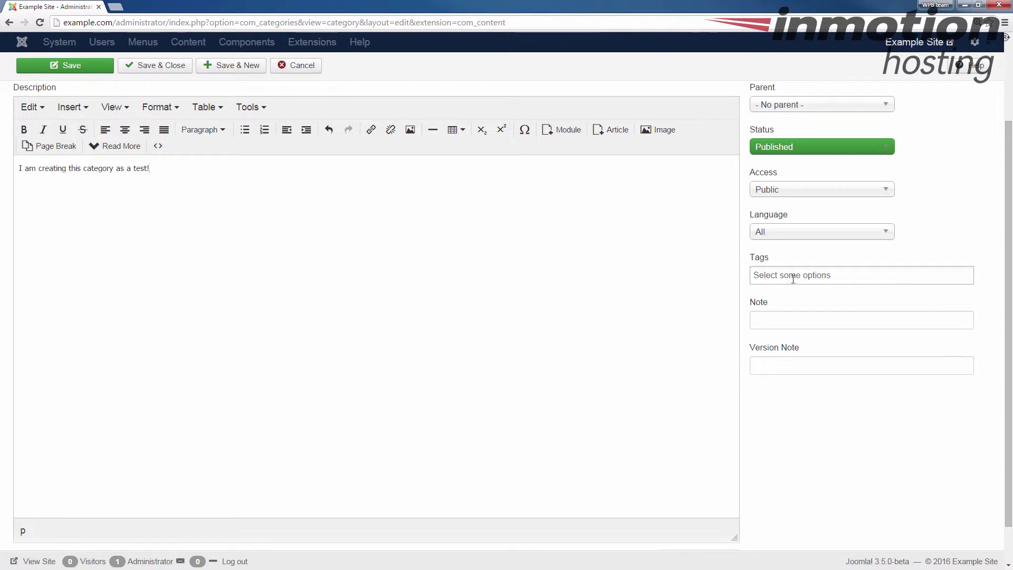
click(803, 275)
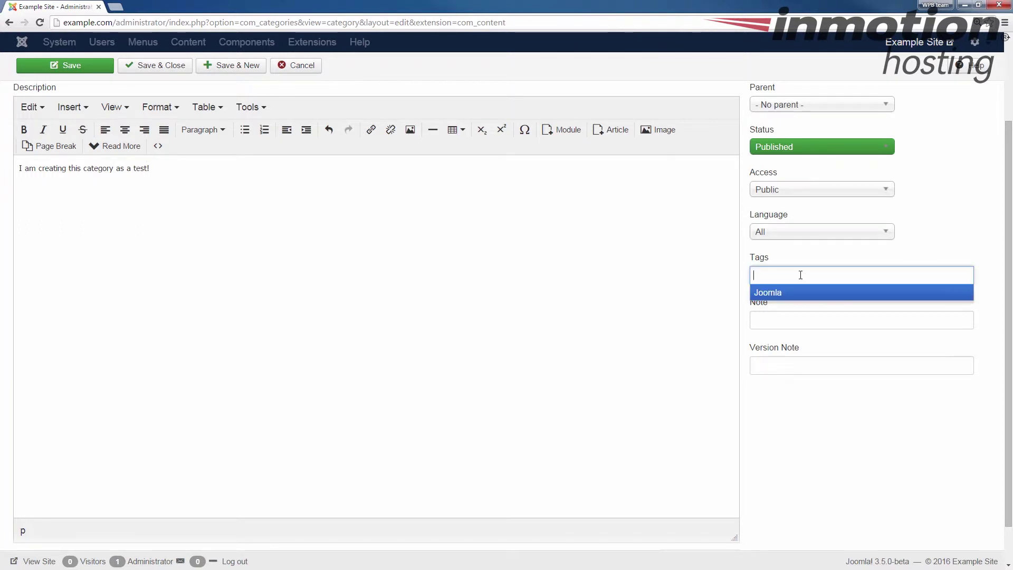
click(702, 293)
click(757, 275)
text(Cat3etgory)
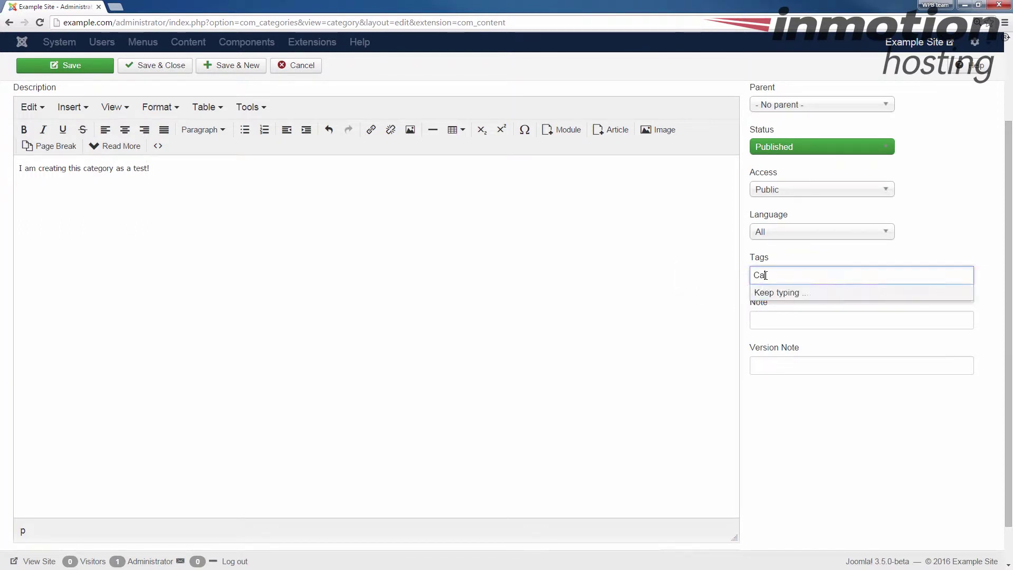
key(BackSpace)
key(BackSpace)
key(BackSpace)
key(BackSpace)
key(BackSpace)
key(BackSpace)
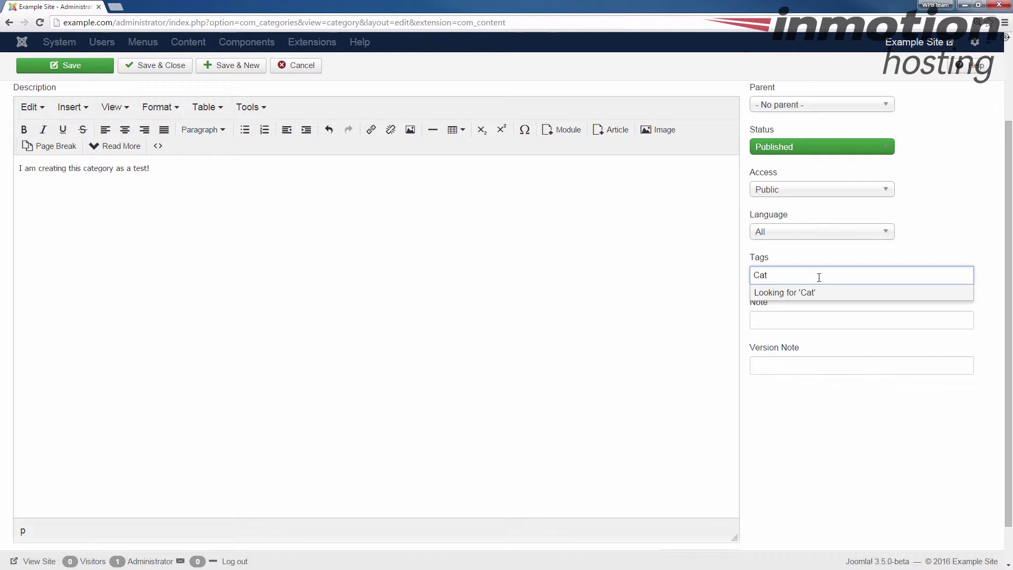
text(ory)
click(710, 298)
click(777, 319)
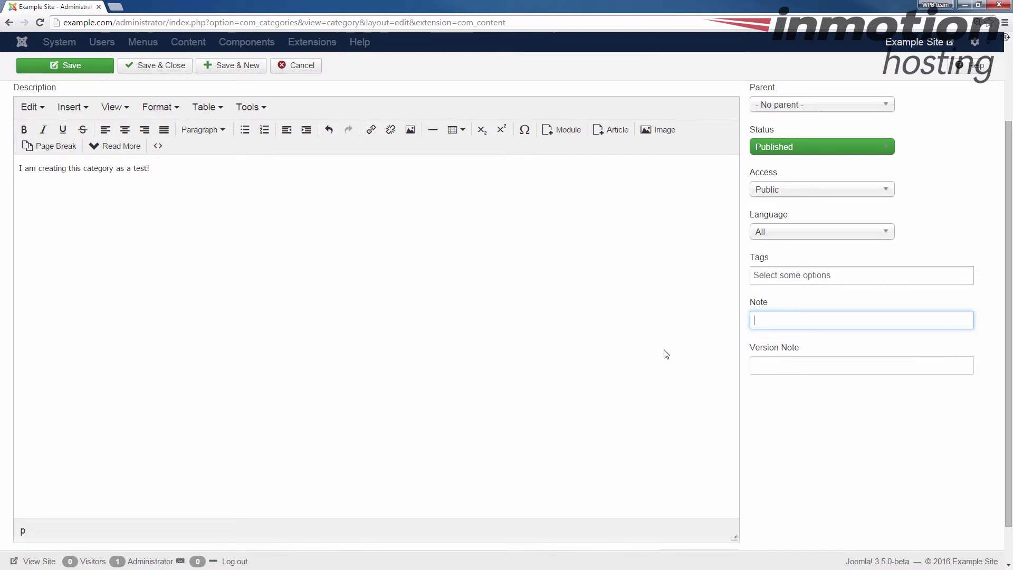
scroll(667, 355, down, 1)
scroll(620, 417, up, 3)
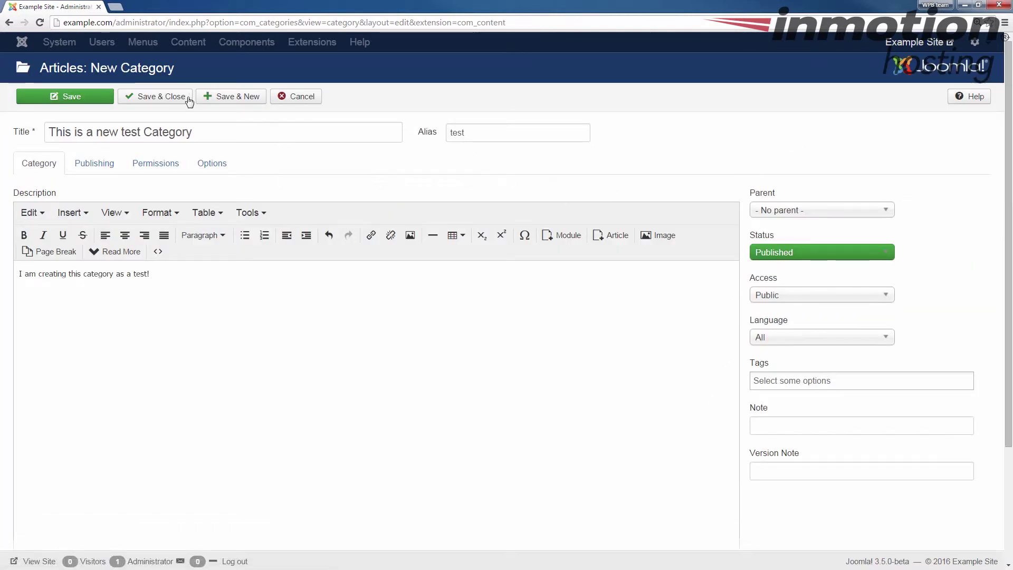
Step: Save the category, then open 'This is a new Article!' and expand its Category dropdown
click(155, 99)
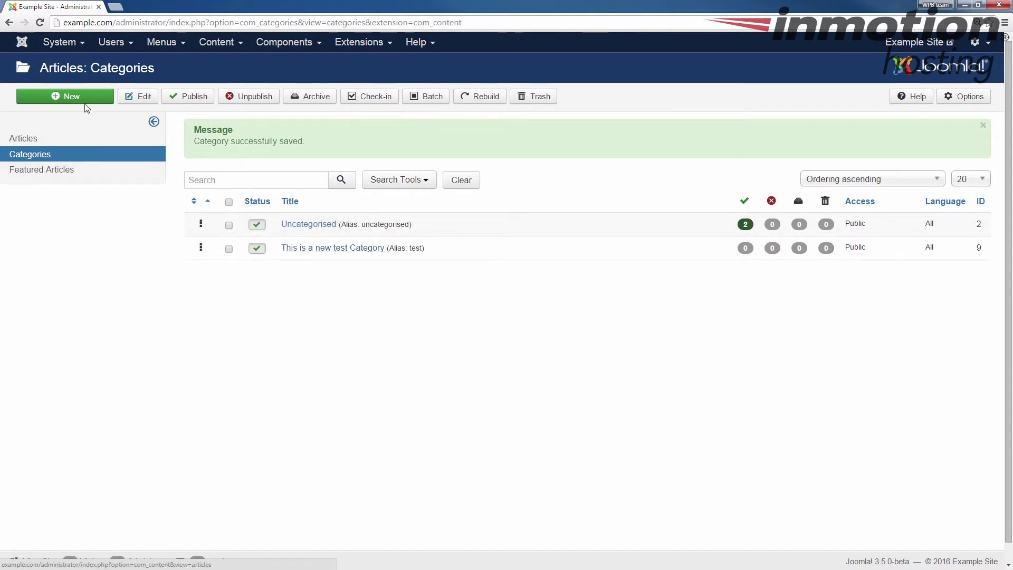
click(210, 46)
click(216, 65)
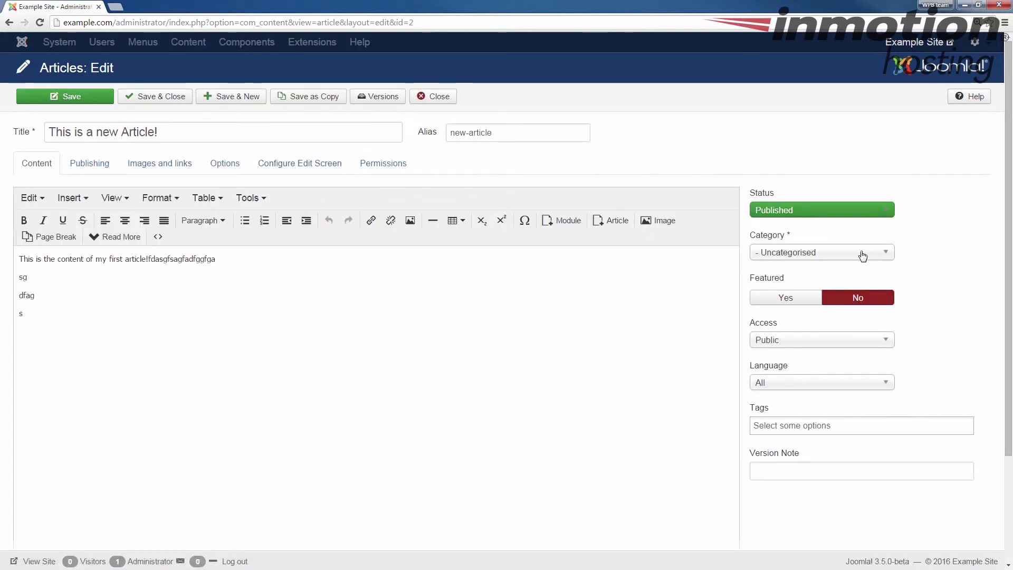
click(812, 254)
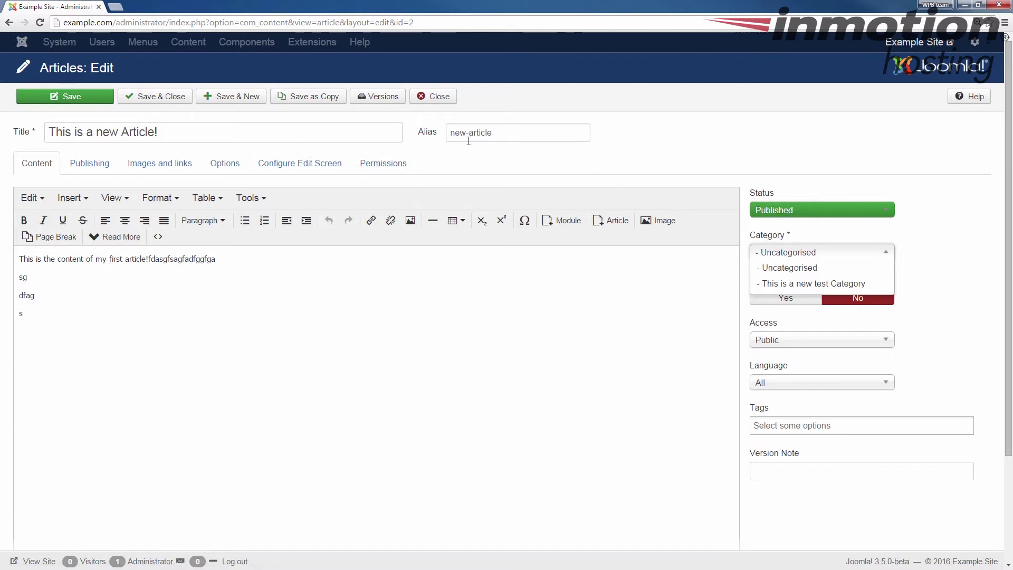
Step: Assign the article to 'This is a new test Category' and save it
click(798, 283)
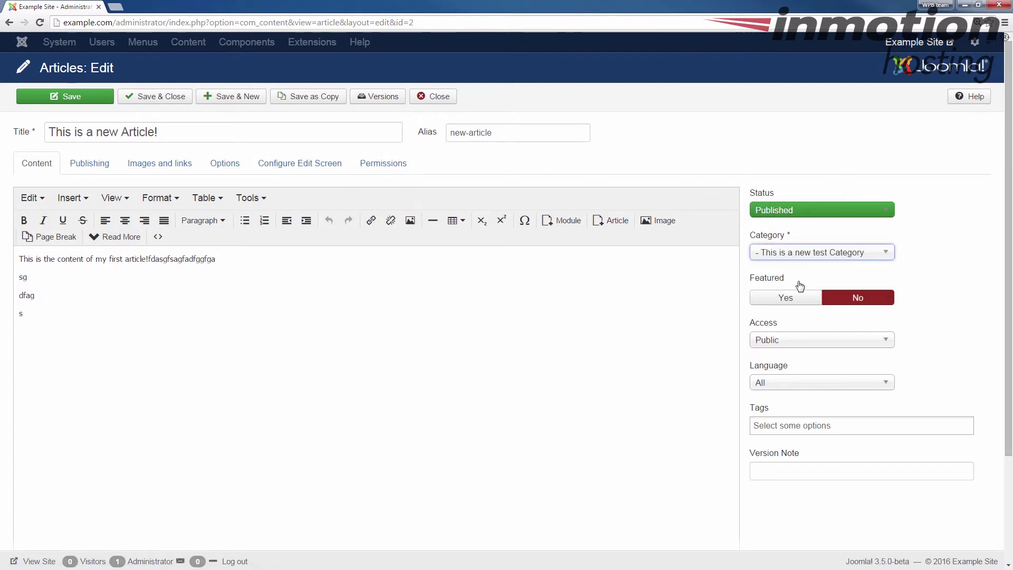
click(165, 99)
Step: Load the example.com front end in a new browser tab
click(114, 6)
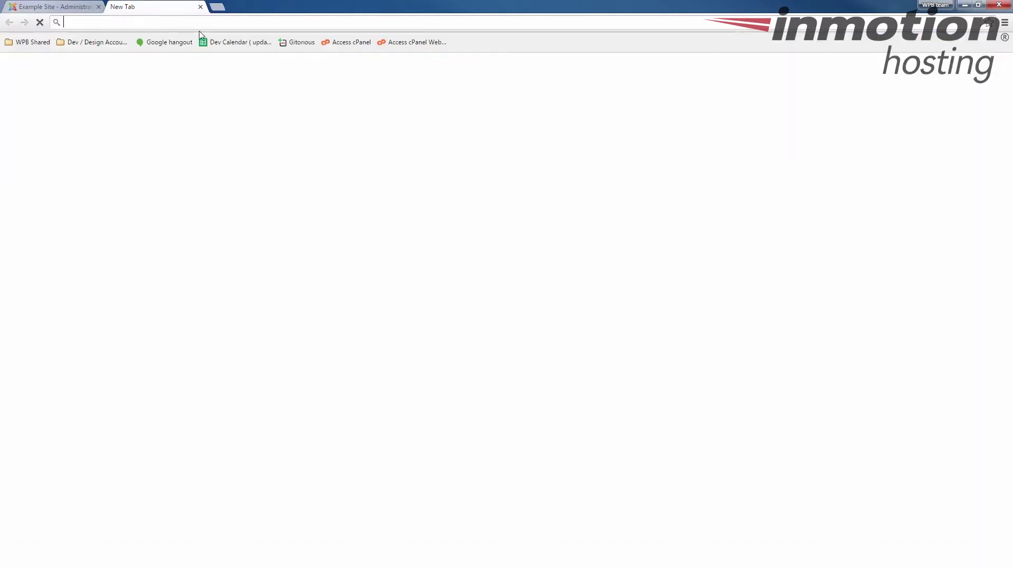
text(exa)
key(Return)
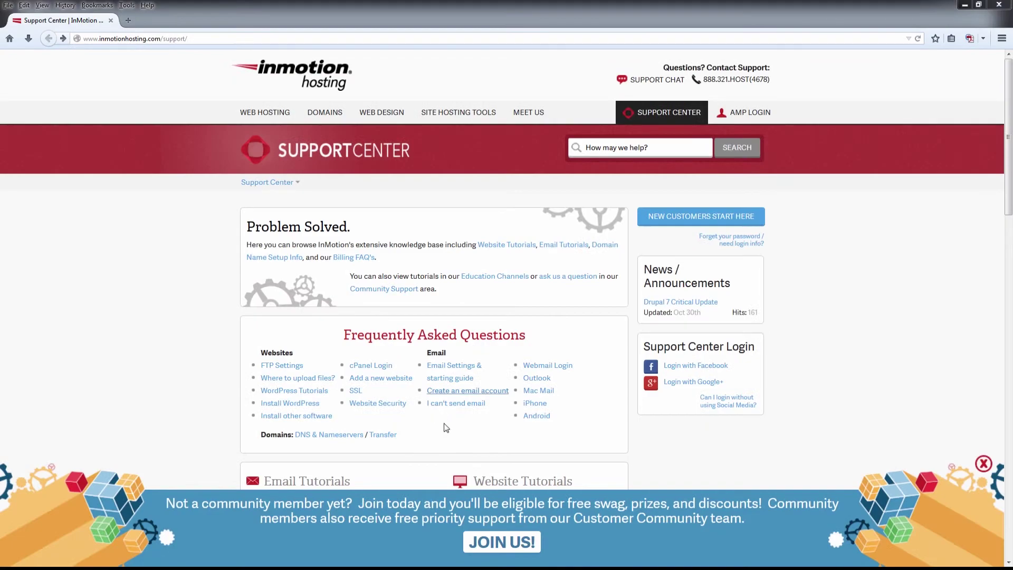
click(480, 536)
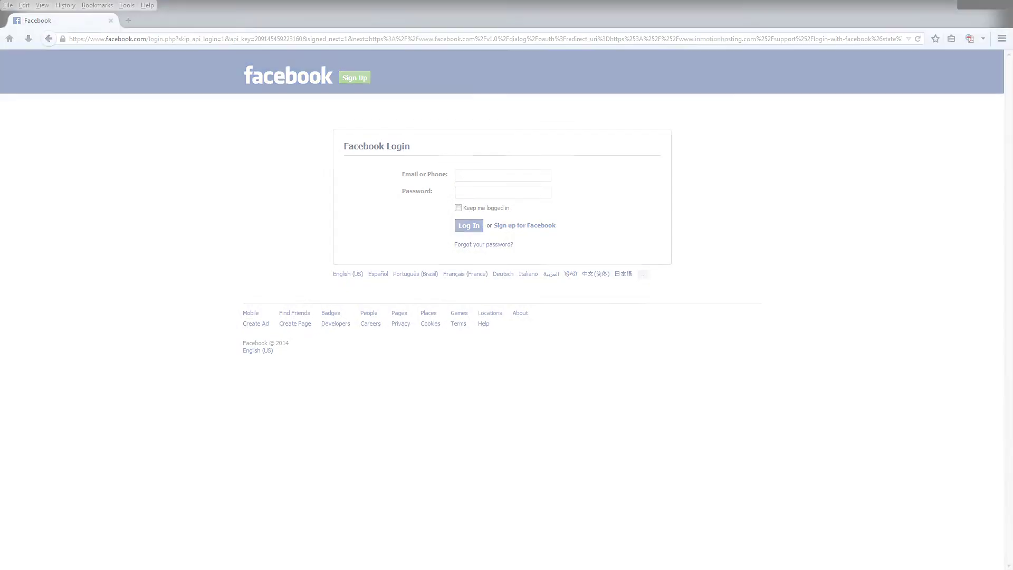